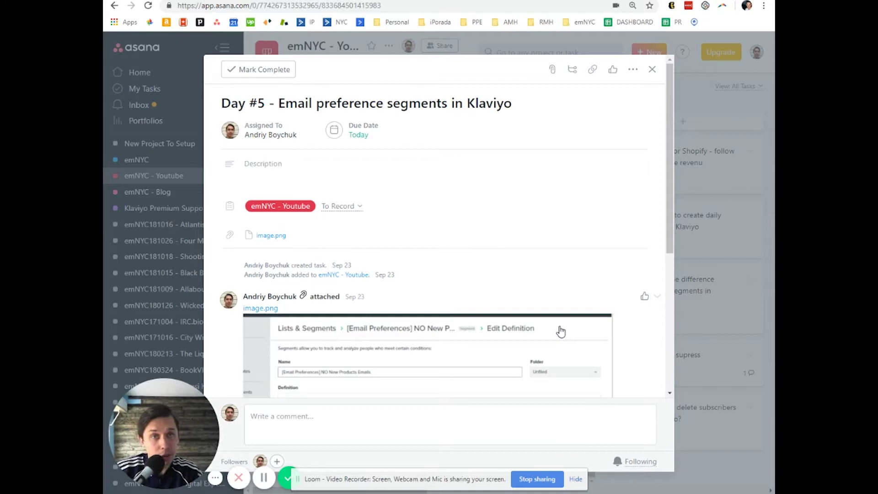
Open YouTube in a new browser tab.
key("ctrl+t")
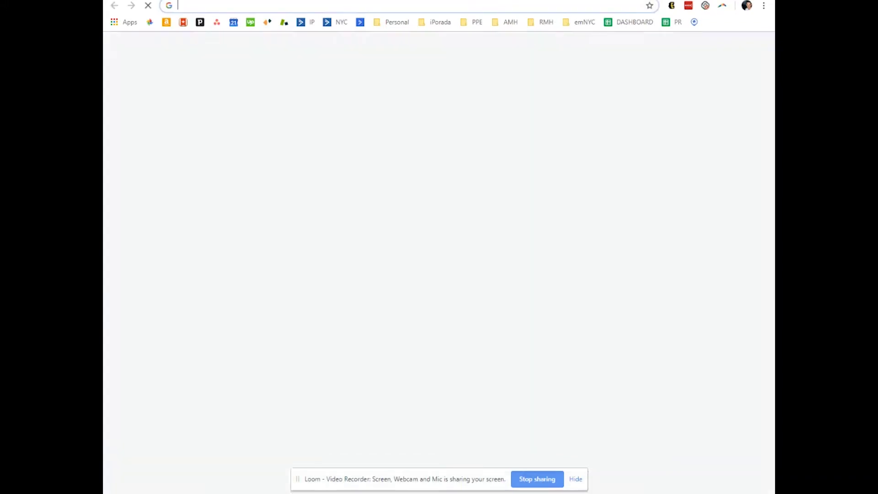
type("you")
key("Return")
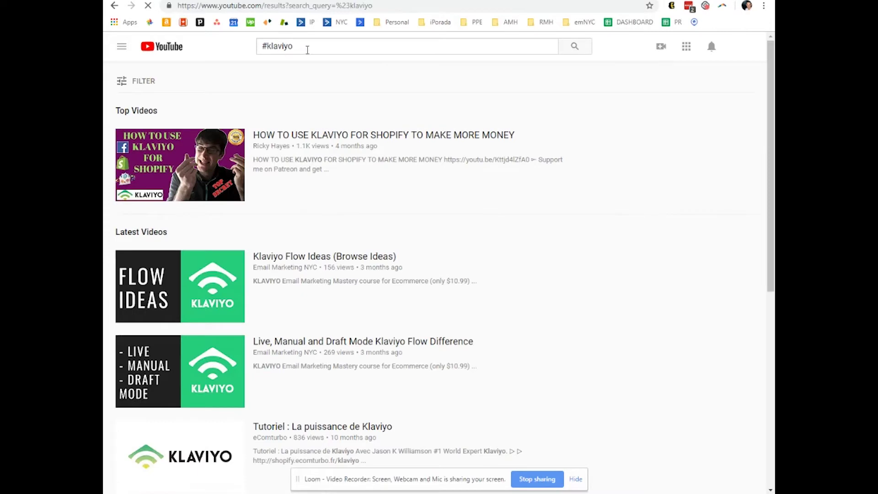
Replace the search text and search YouTube for 'klaviyo preference page'.
left_click(308, 50)
key("ctrl+a")
type("k")
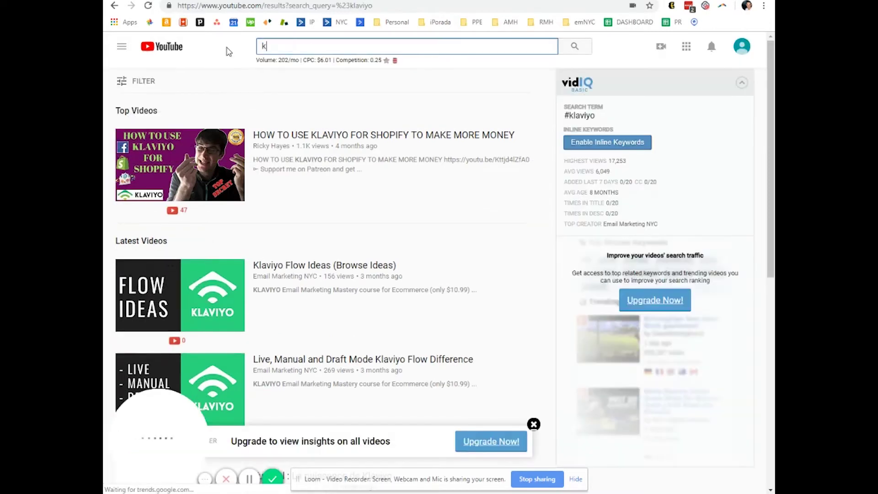
type("laviyo")
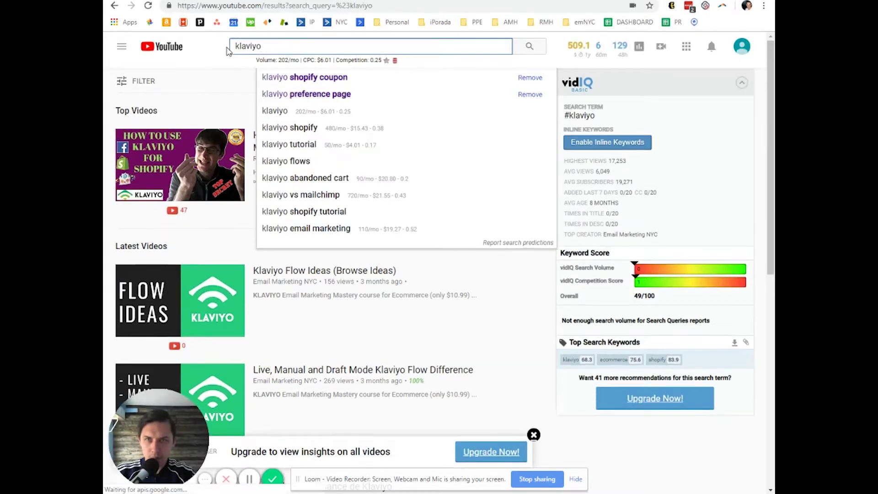
type(" preference p")
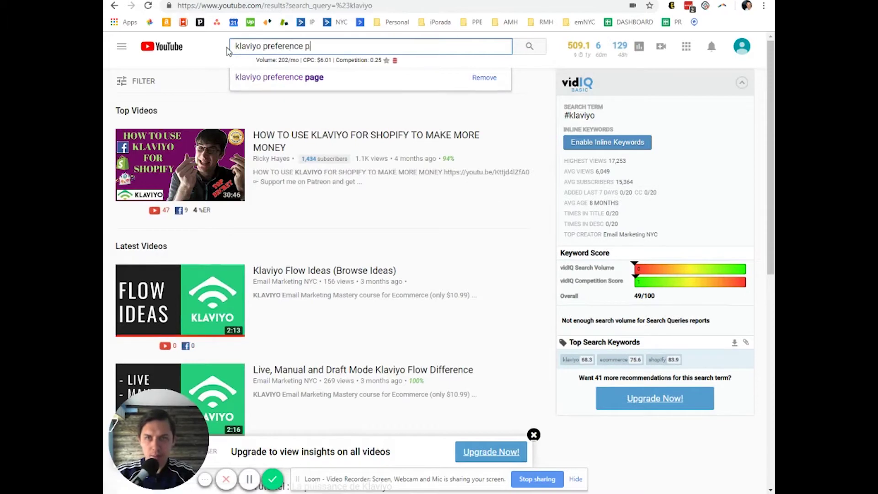
type("age")
key("Return")
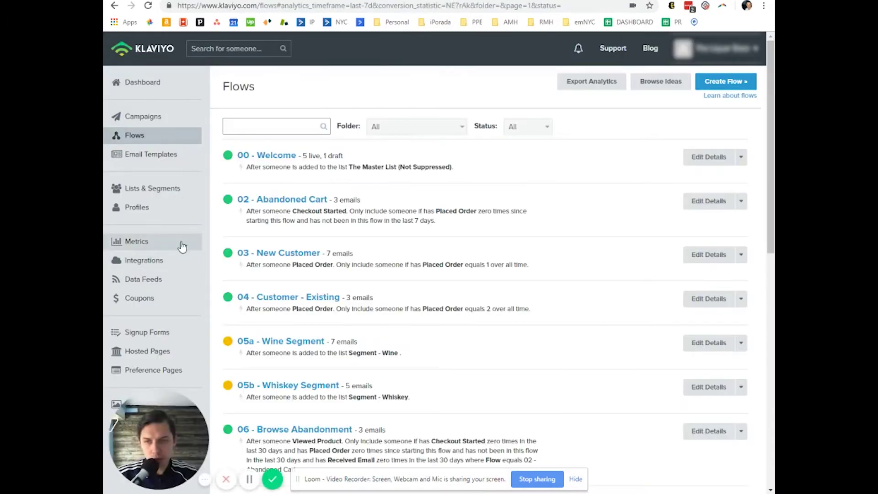
Scroll through the Klaviyo Flows list, briefly opening and closing the account menu.
scroll(173, 297, "down", 1)
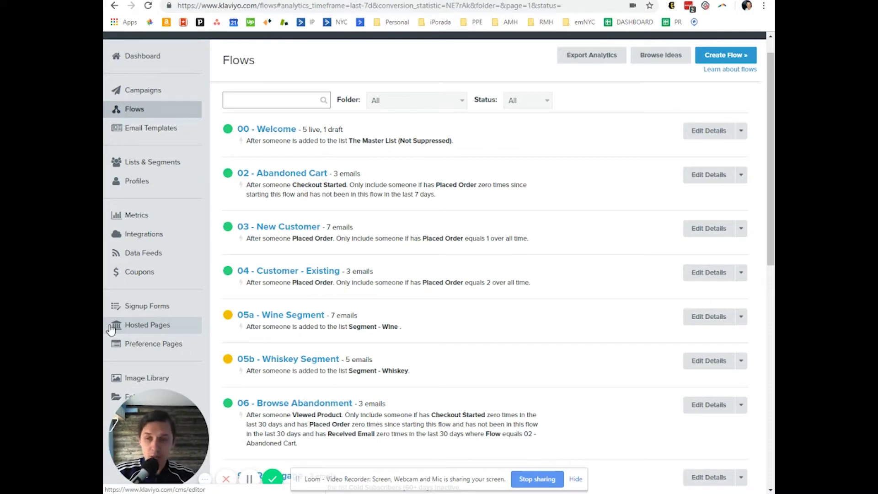
scroll(185, 339, "up", 1)
left_click(716, 48)
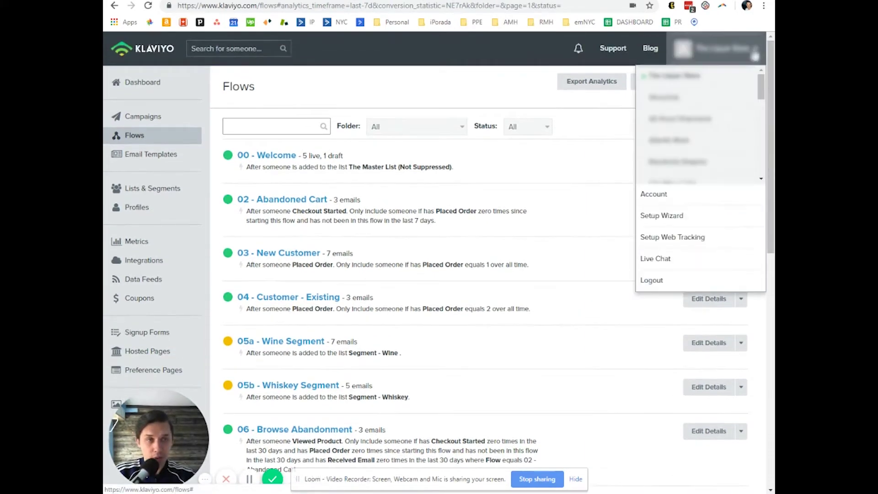
left_click(467, 80)
scroll(366, 196, "down", 3)
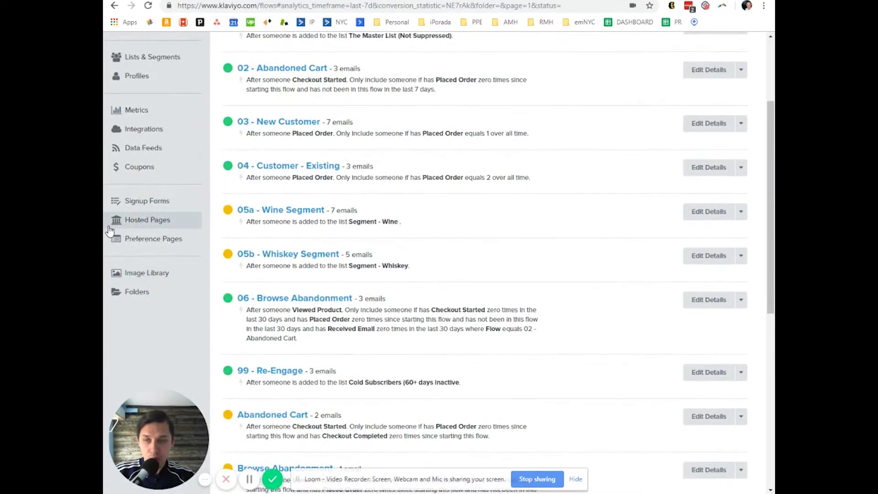
Preview the preferences.tmpl hosted page, noting its Weekly Red Wine Pick interest, then go to Lists & Segments.
left_click(168, 221)
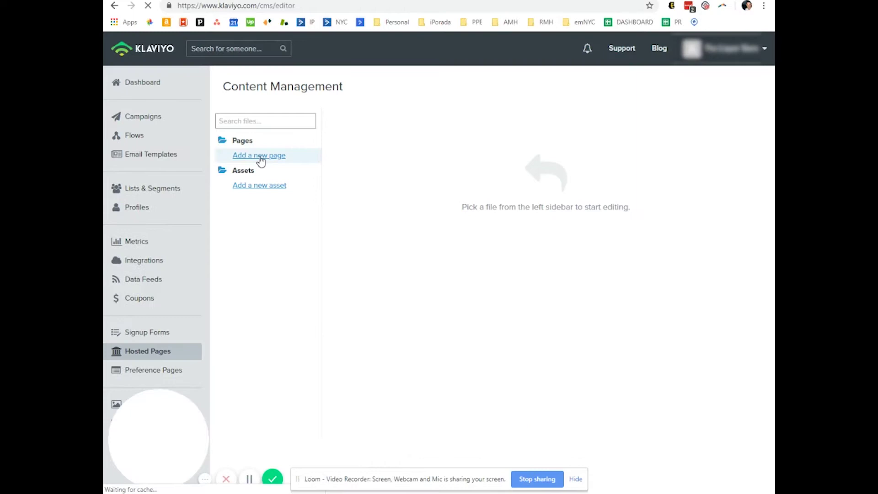
left_click(273, 170)
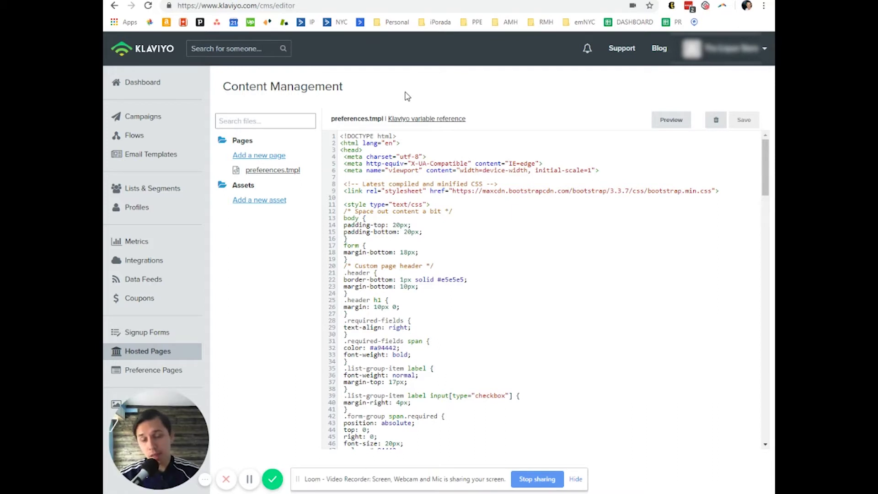
left_click(667, 123)
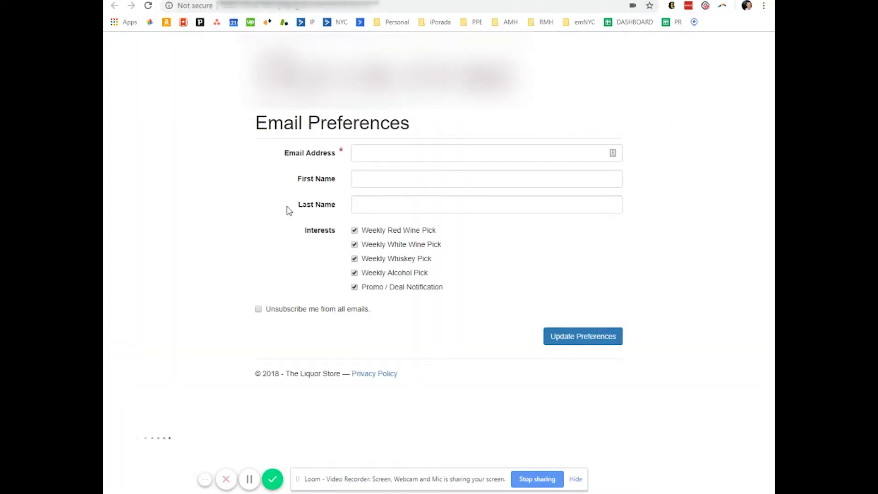
left_click_drag(251, 126, 471, 134)
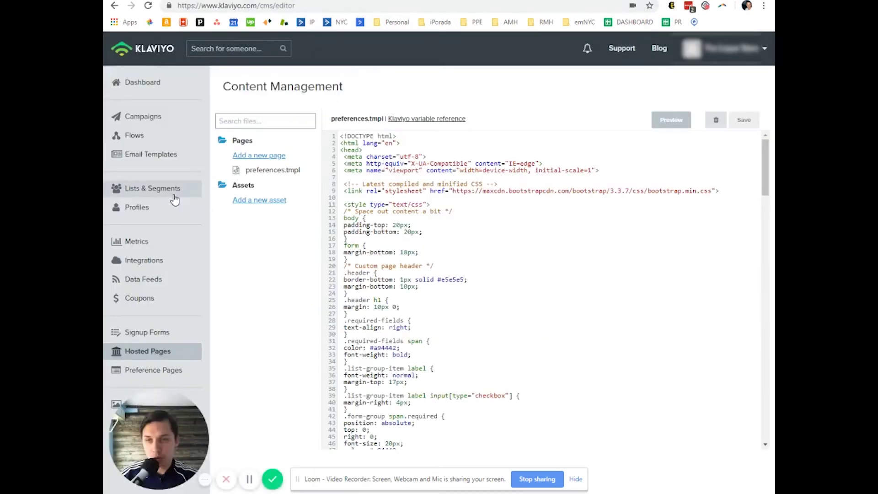
left_click(161, 196)
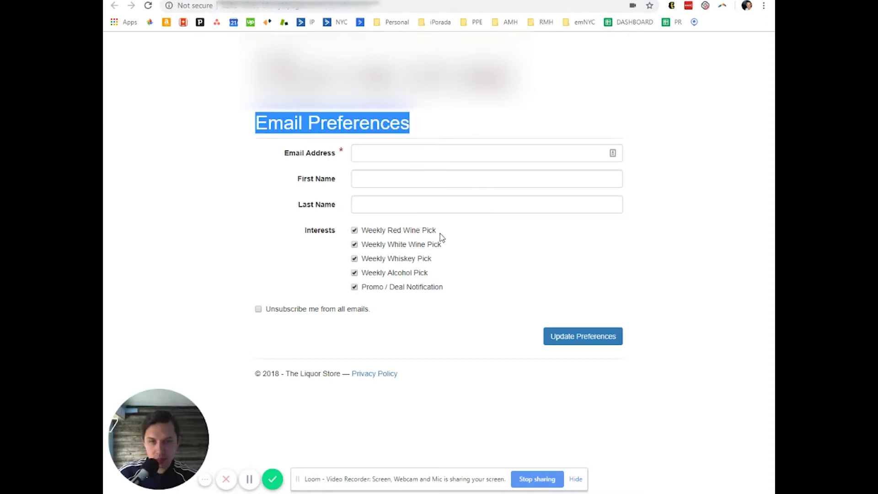
left_click_drag(438, 231, 361, 232)
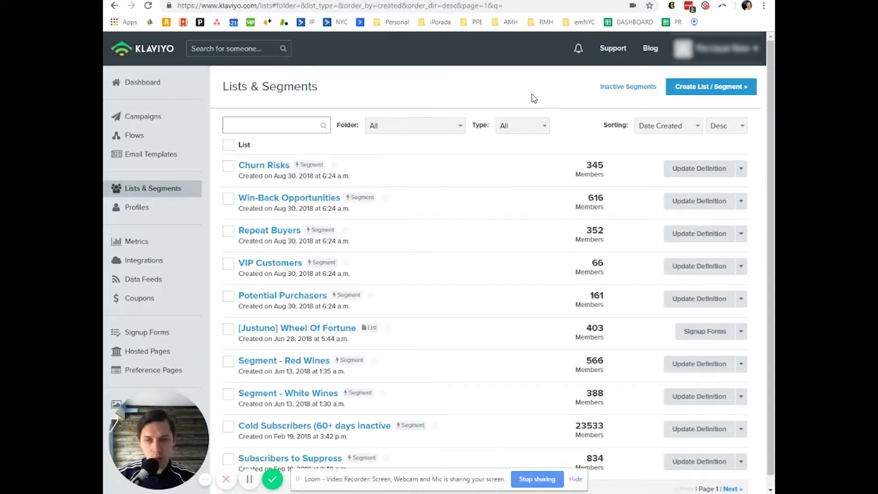
Start a new segment named '[NO] Weekly Red Wine Pick'.
left_click(698, 92)
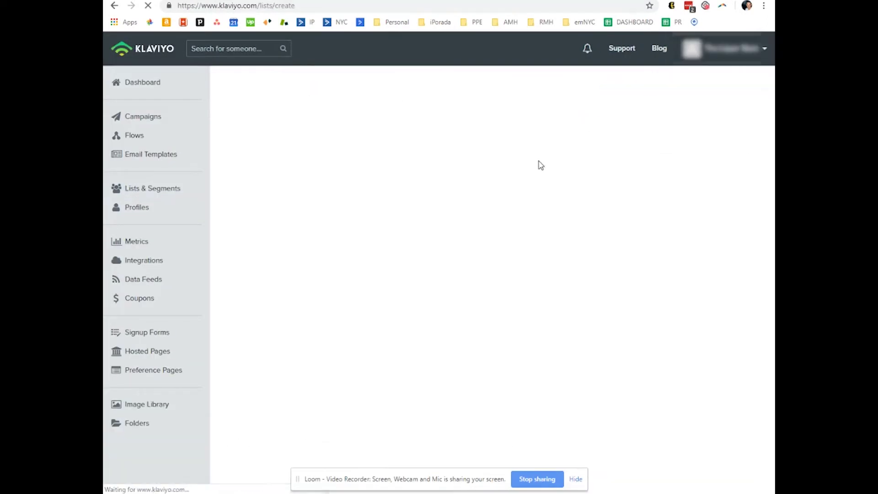
left_click(569, 230)
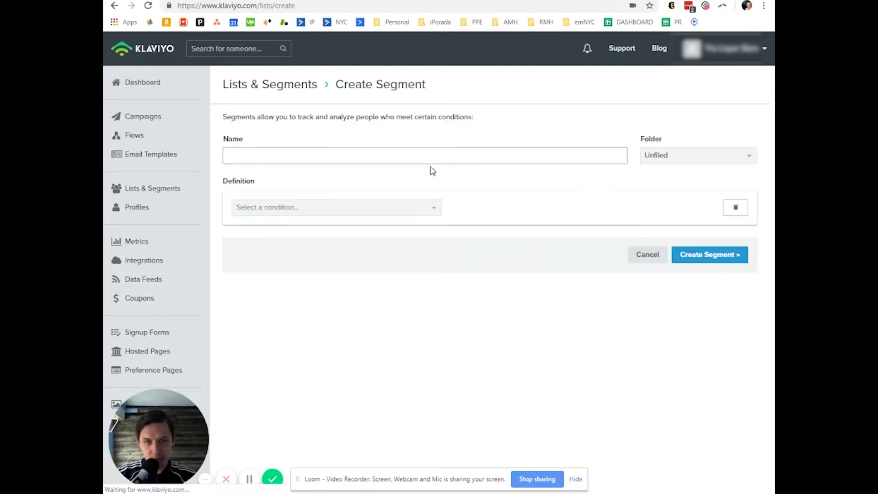
left_click(420, 155)
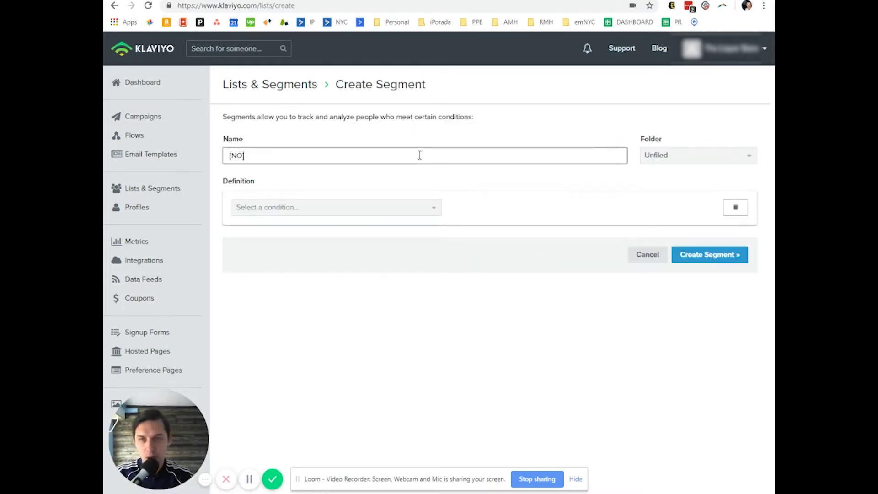
type("[NO] Weekly Red Wine Pick")
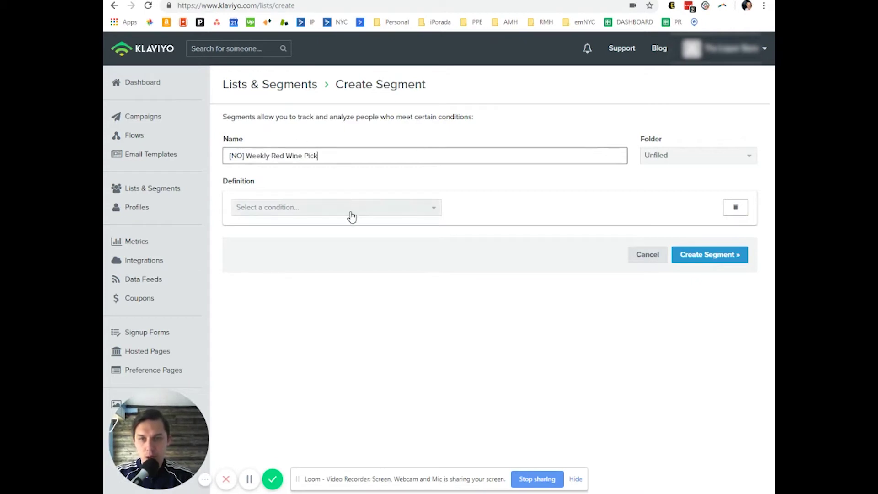
Add a first condition requiring that the person is not suppressed.
left_click(351, 213)
left_click(377, 319)
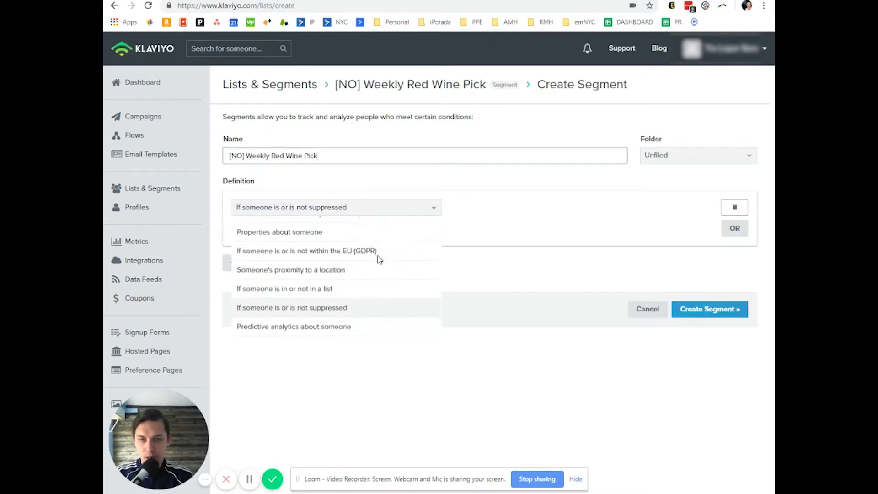
left_click(330, 231)
left_click(330, 250)
left_click(322, 238)
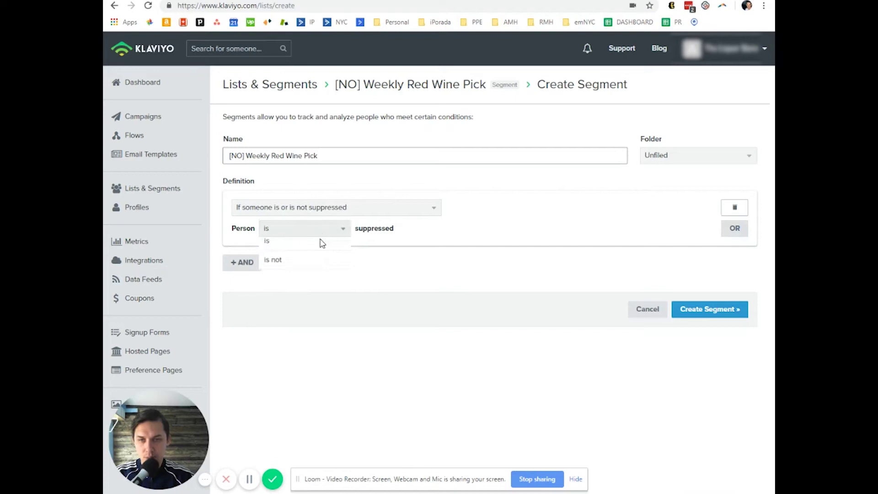
left_click(323, 241)
left_click(318, 231)
left_click(310, 266)
Add an AND condition on the EmailInterests profile property.
left_click(254, 264)
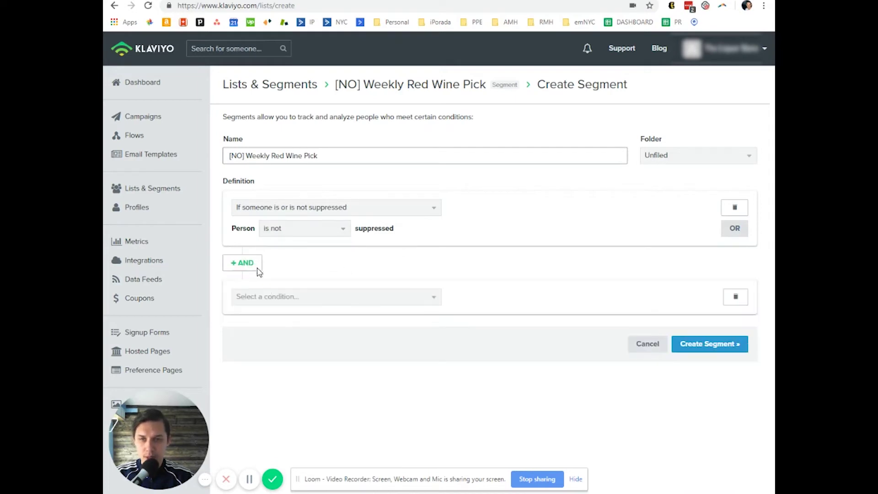
left_click(276, 298)
left_click(297, 334)
left_click(328, 320)
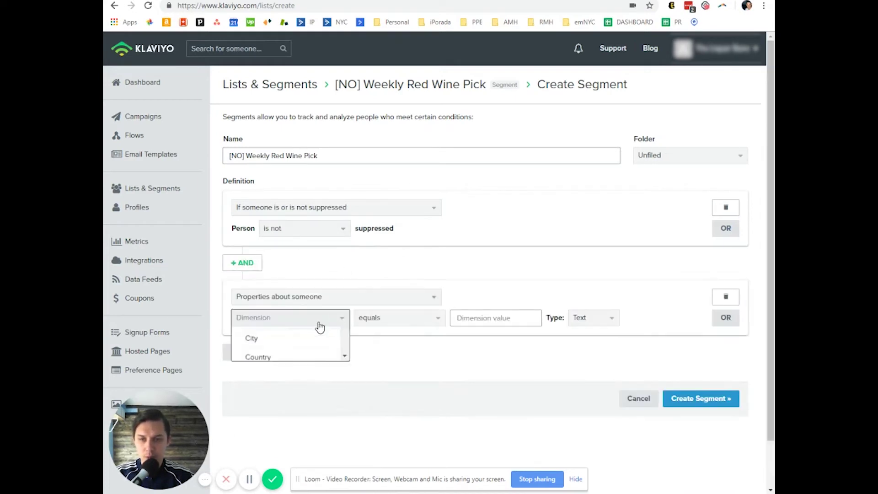
type("em,a")
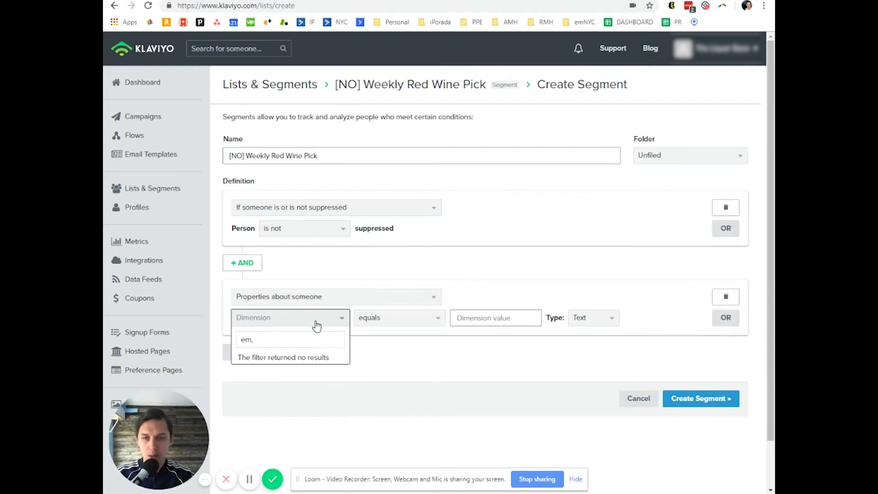
key("BackSpace")
type("a")
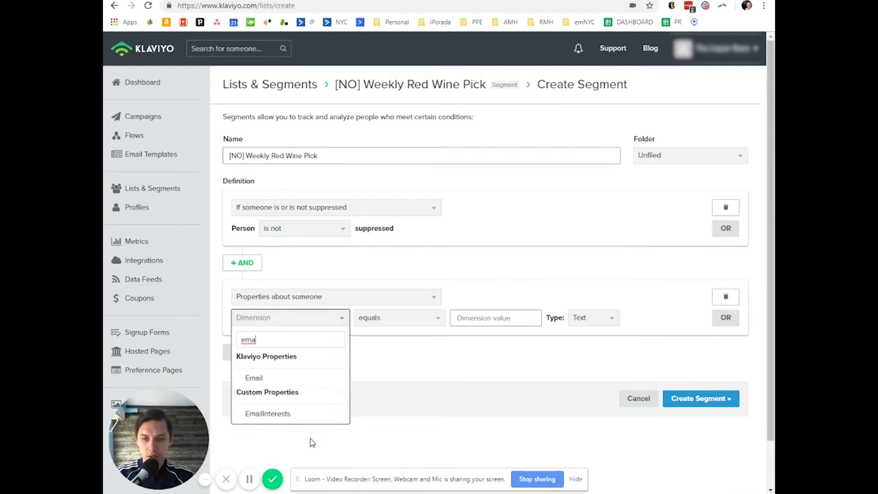
left_click(309, 414)
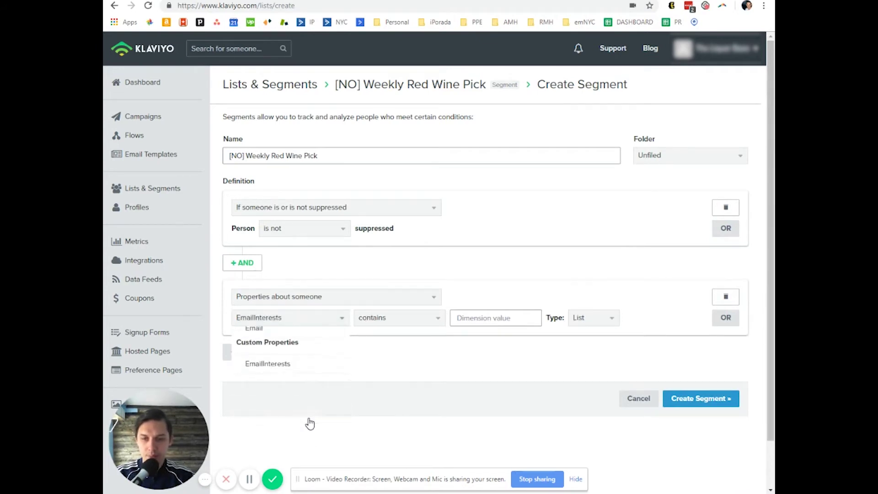
Set EmailInterests to doesn't contain Weekly Red Wine Pick and create the segment.
left_click(488, 318)
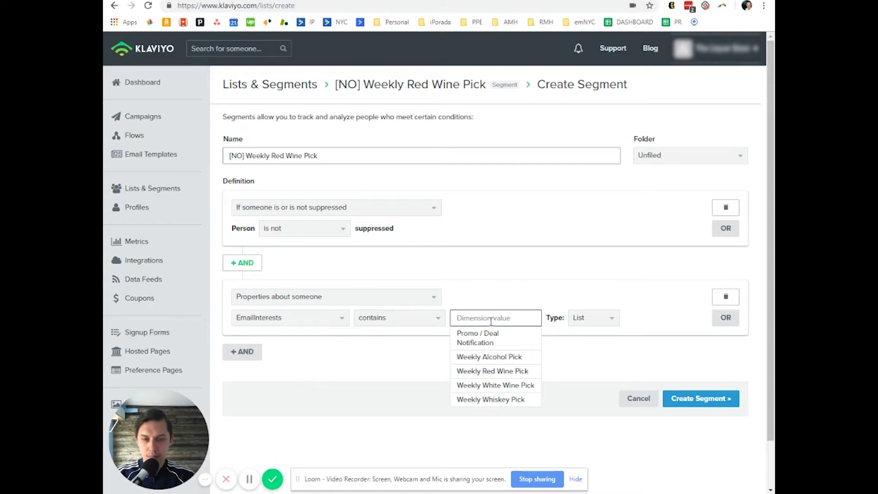
left_click(429, 318)
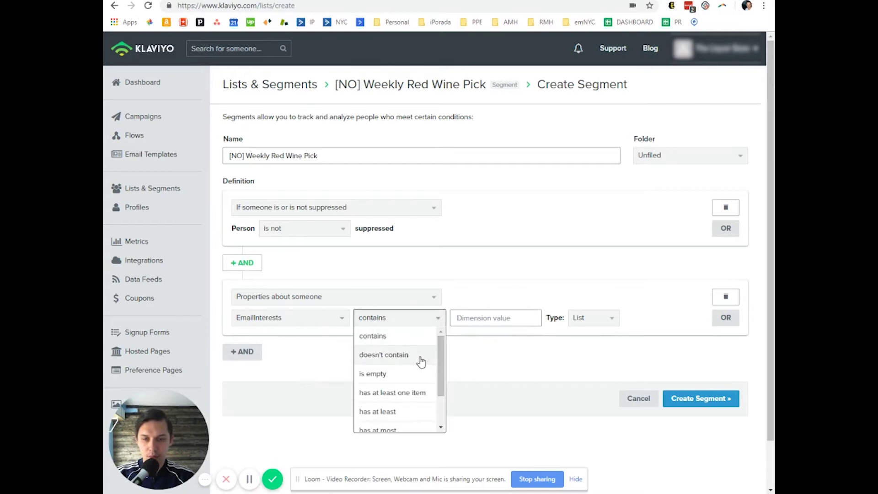
left_click(378, 354)
left_click(507, 317)
type("wee")
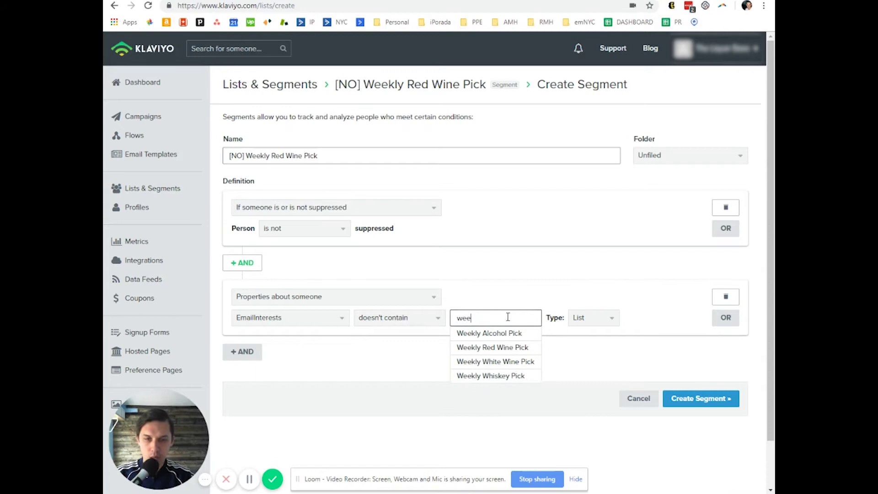
left_click(524, 349)
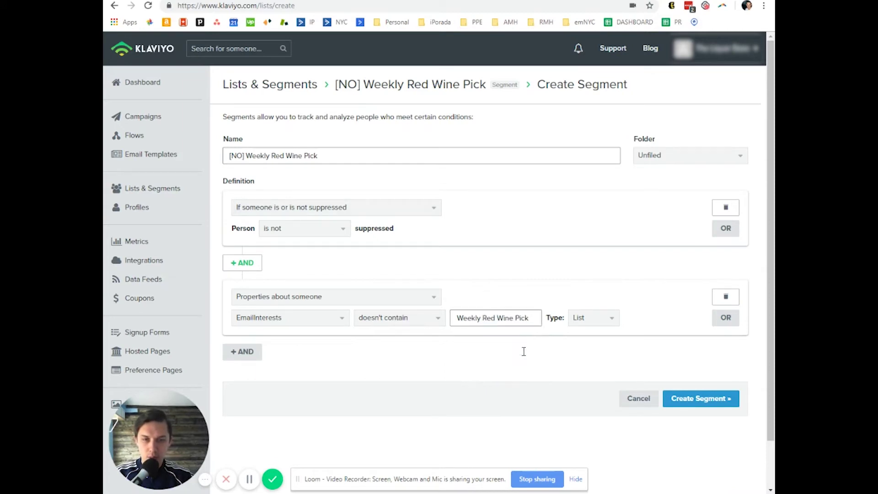
left_click(705, 404)
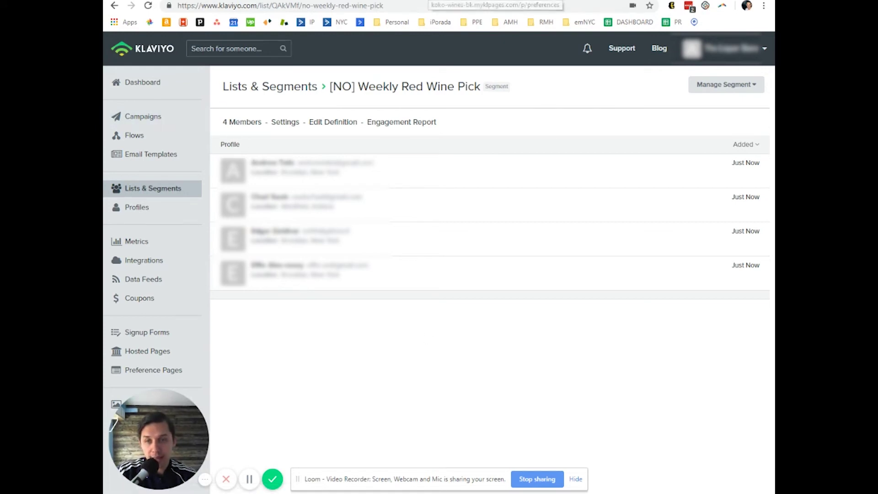
key("ctrl+Tab")
left_click(463, 250)
left_click_drag(427, 246, 362, 247)
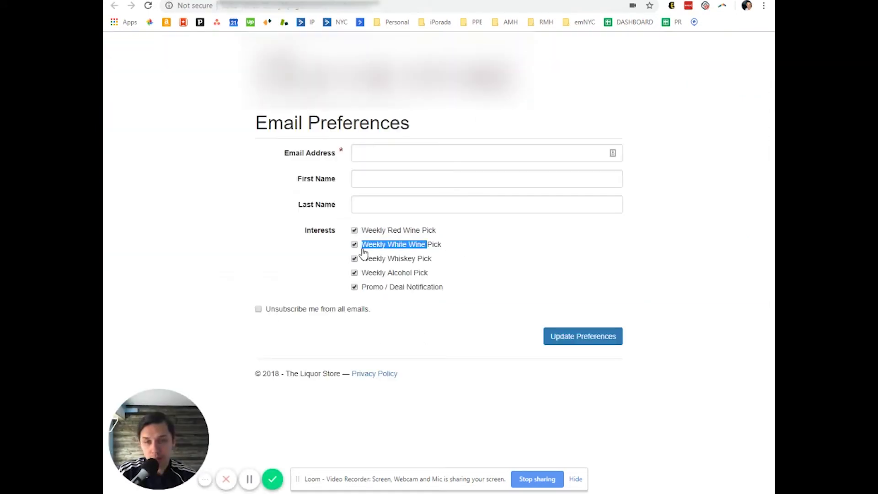
left_click_drag(442, 255, 349, 267)
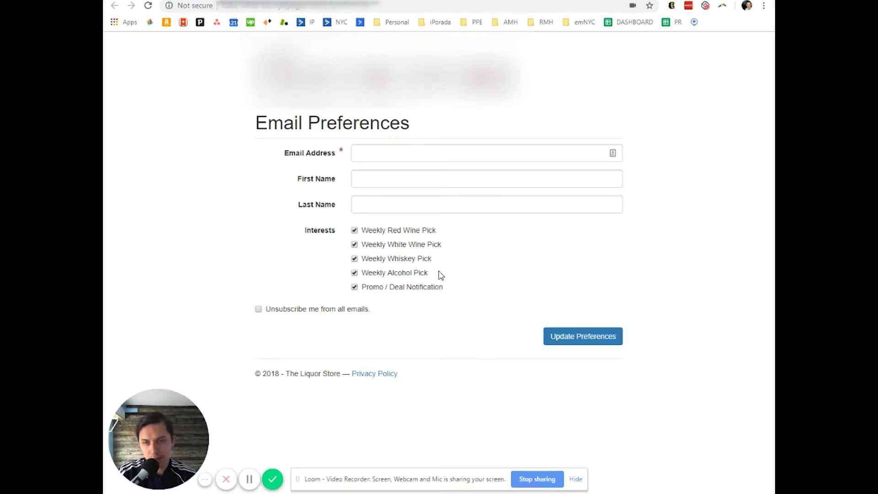
left_click_drag(439, 274, 372, 274)
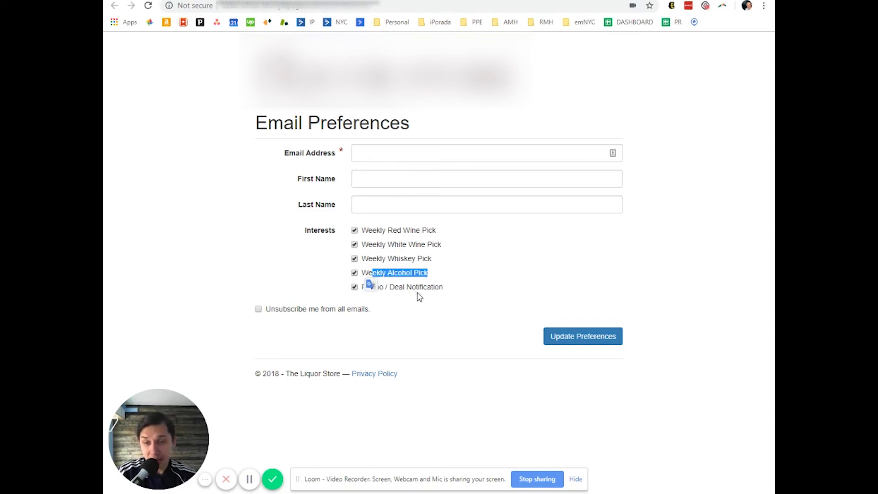
left_click(392, 267)
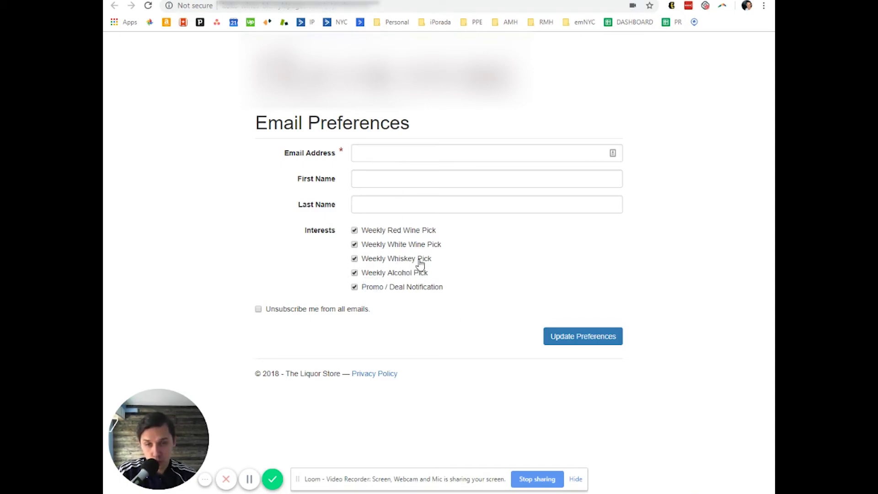
left_click(396, 261)
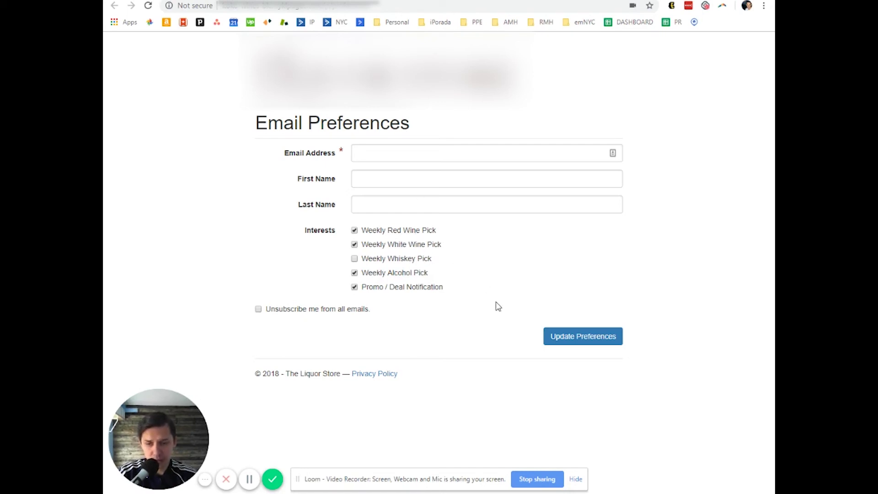
key("ctrl+Tab")
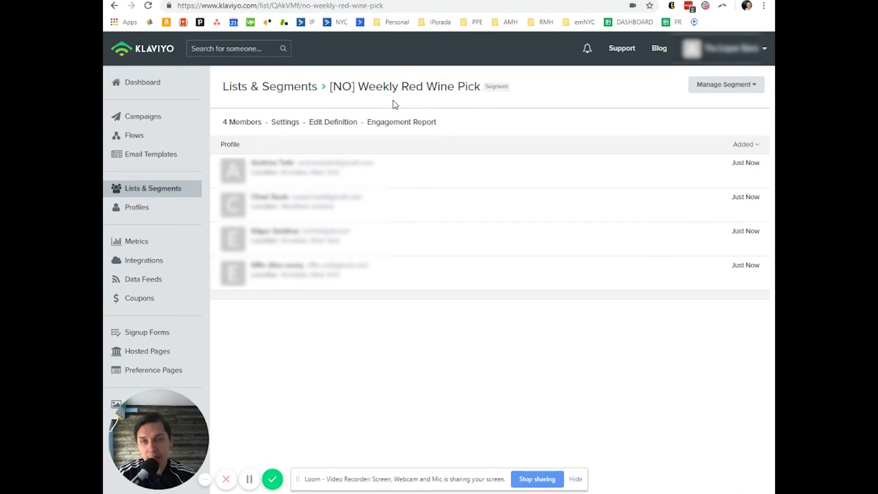
Switch to the Asana tab showing 'Day #5 - Email preference segments in Klaviyo'.
key("ctrl+Tab")
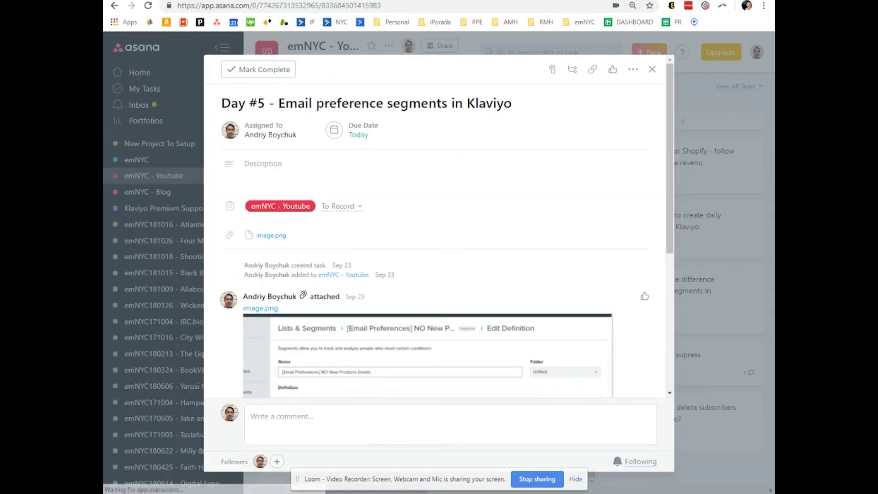